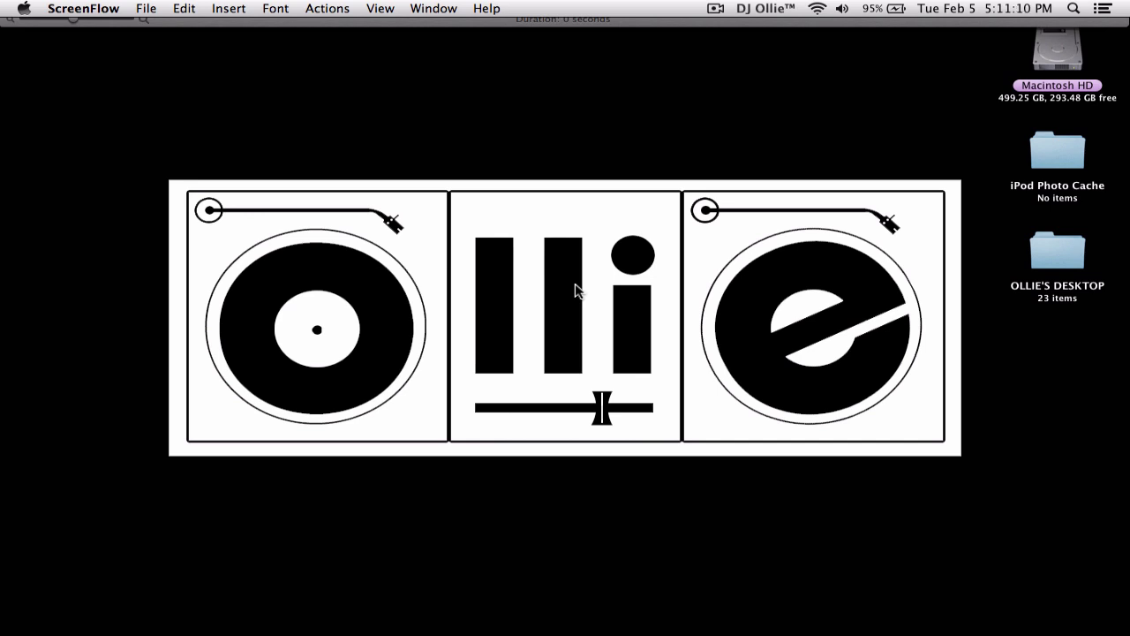
Step: Bring Firefox forward and search Google for 'soundflower' using the suggestion after typing 'soun'
{"action": "mouse_move", "coordinate": [531, 633]}
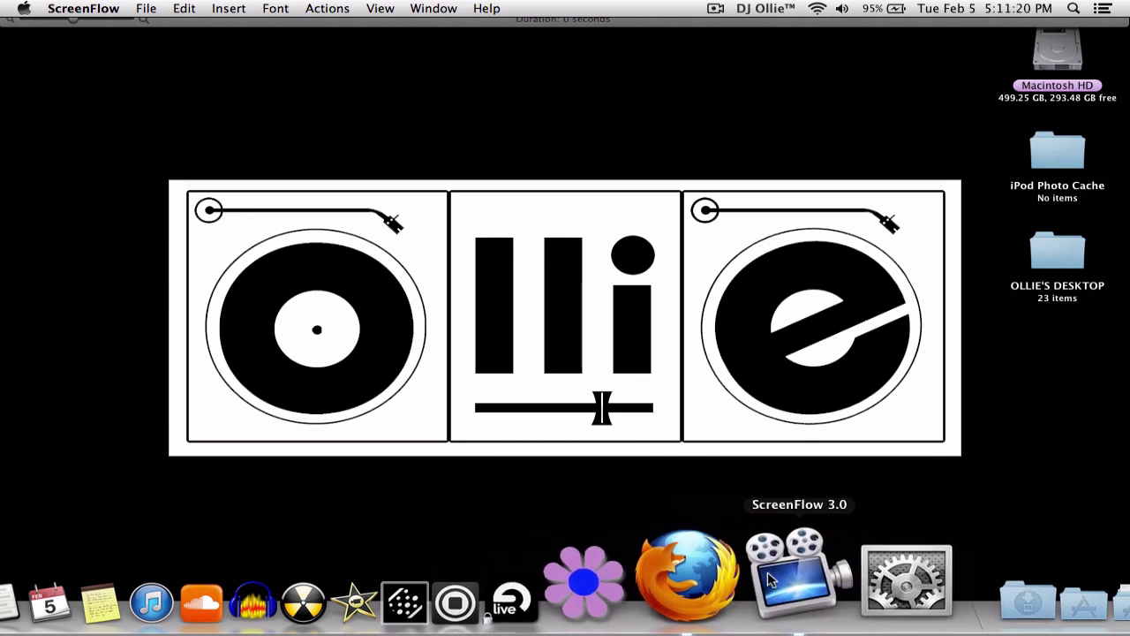
{"action": "left_click", "coordinate": [722, 593]}
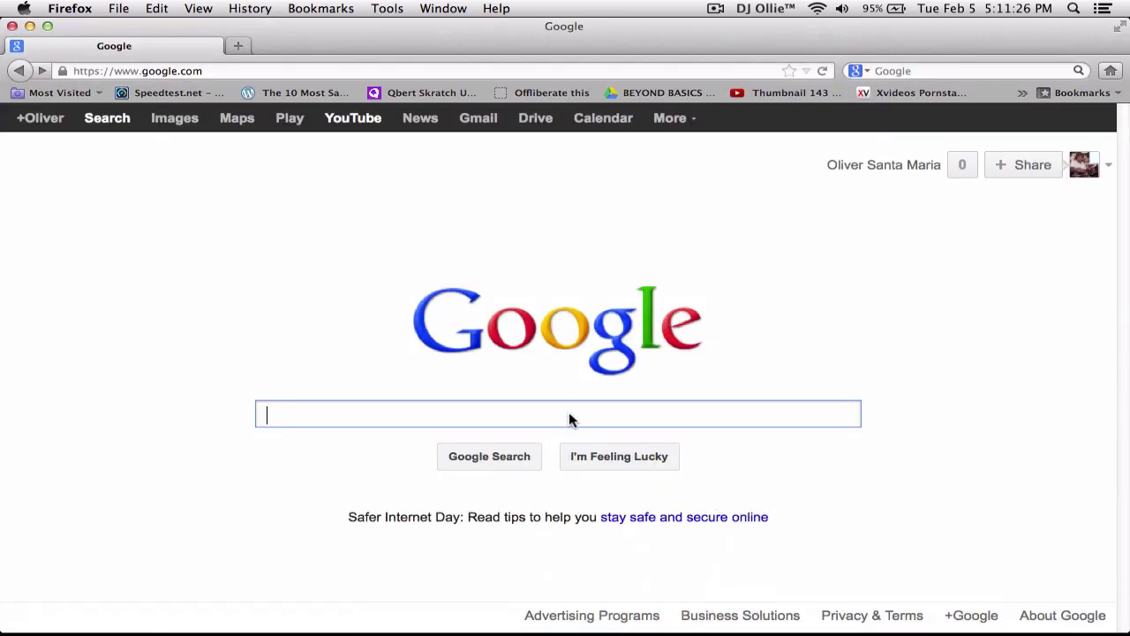
{"action": "type", "text": "SOUN"}
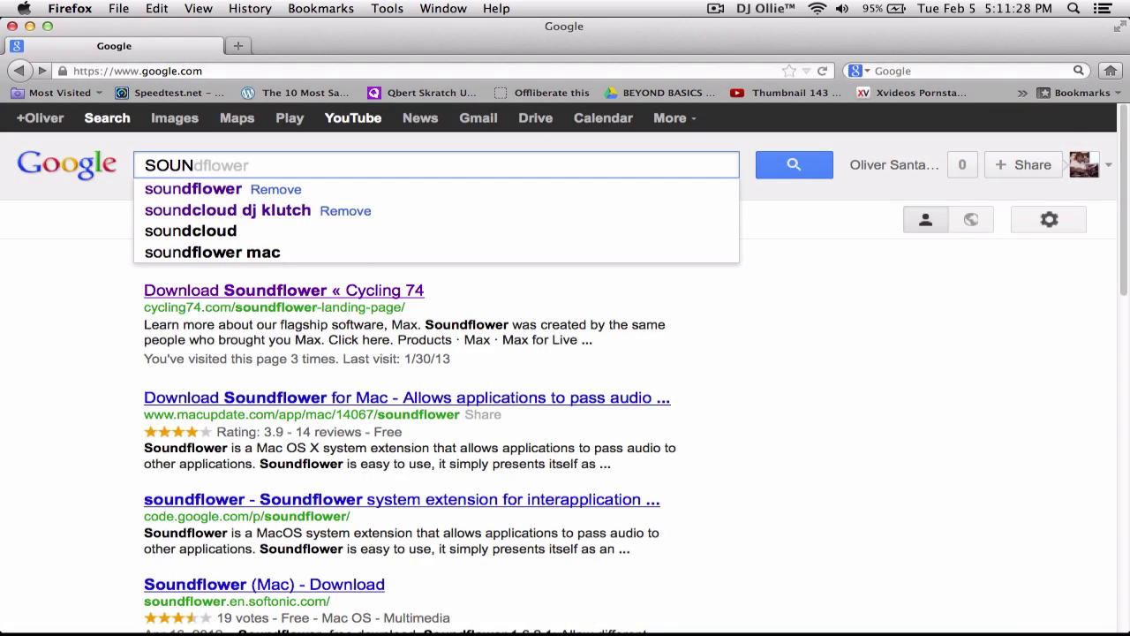
{"action": "key", "text": "Down"}
{"action": "key", "text": "Return"}
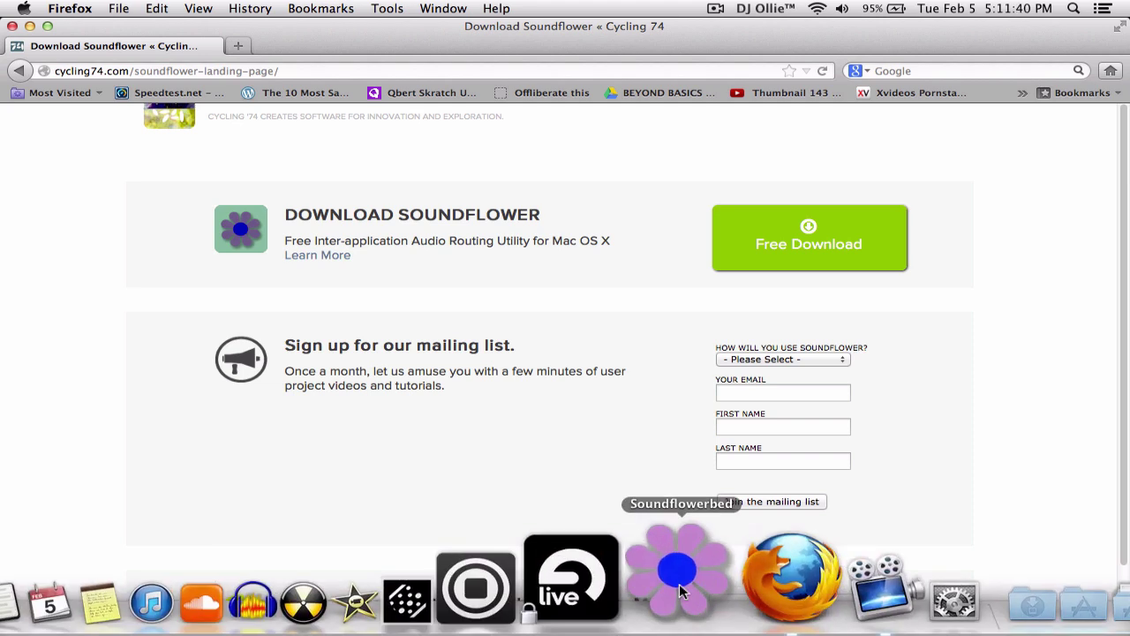
Step: Launch Soundflowerbed and route Soundflower (16ch) to Built-in Output from its menu-bar flower icon
{"action": "left_click", "coordinate": [680, 590]}
{"action": "left_click", "coordinate": [691, 10]}
{"action": "left_click", "coordinate": [692, 10]}
{"action": "left_click", "coordinate": [692, 9]}
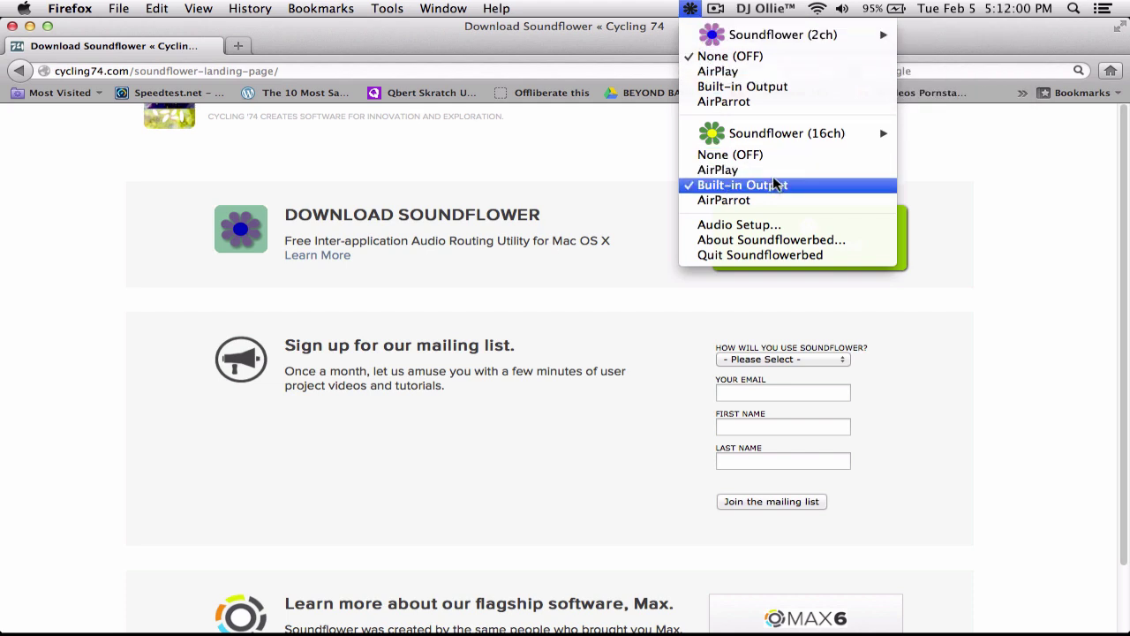
{"action": "mouse_move", "coordinate": [813, 133]}
{"action": "left_click", "coordinate": [750, 186]}
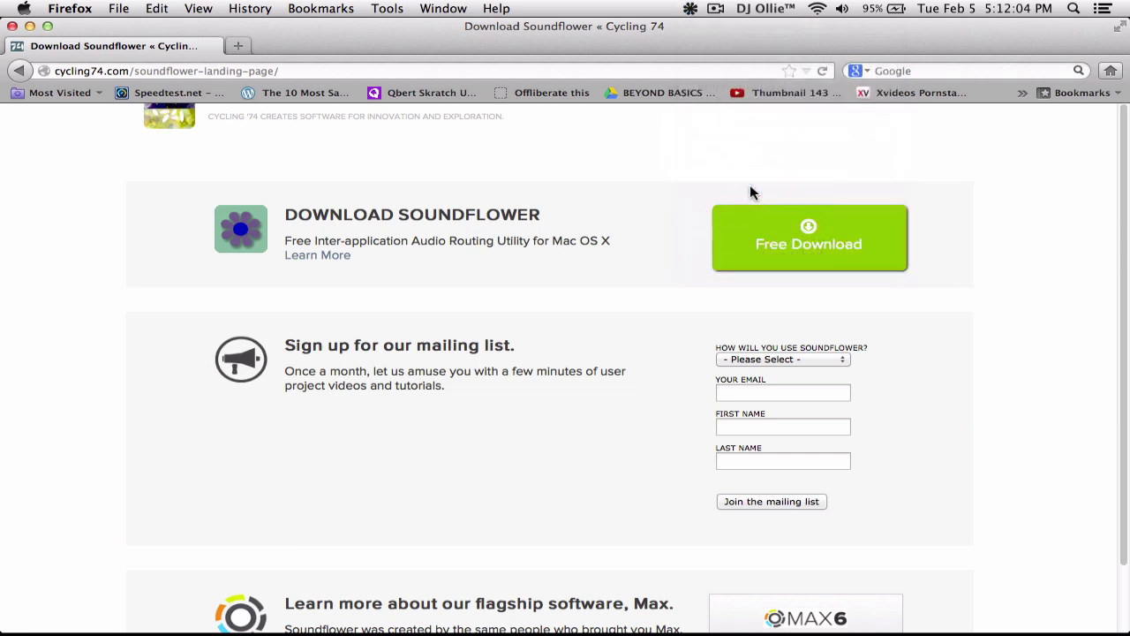
Step: Choose Soundflower (16ch) as the Output Device in the menu-bar volume menu
{"action": "left_click", "coordinate": [842, 11]}
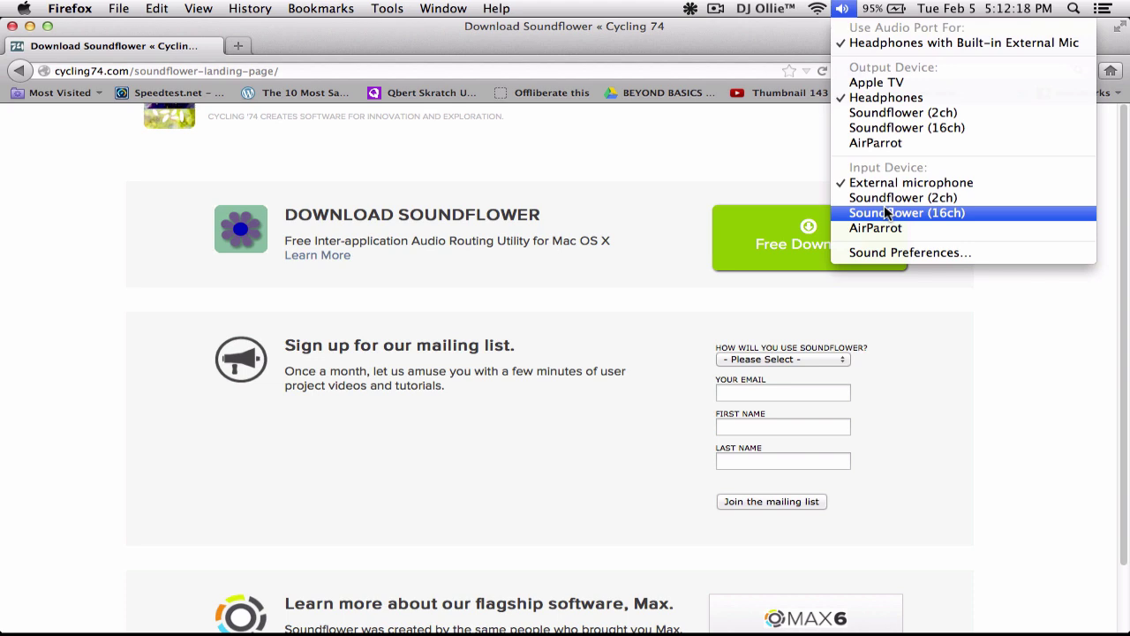
{"action": "left_click", "coordinate": [888, 128]}
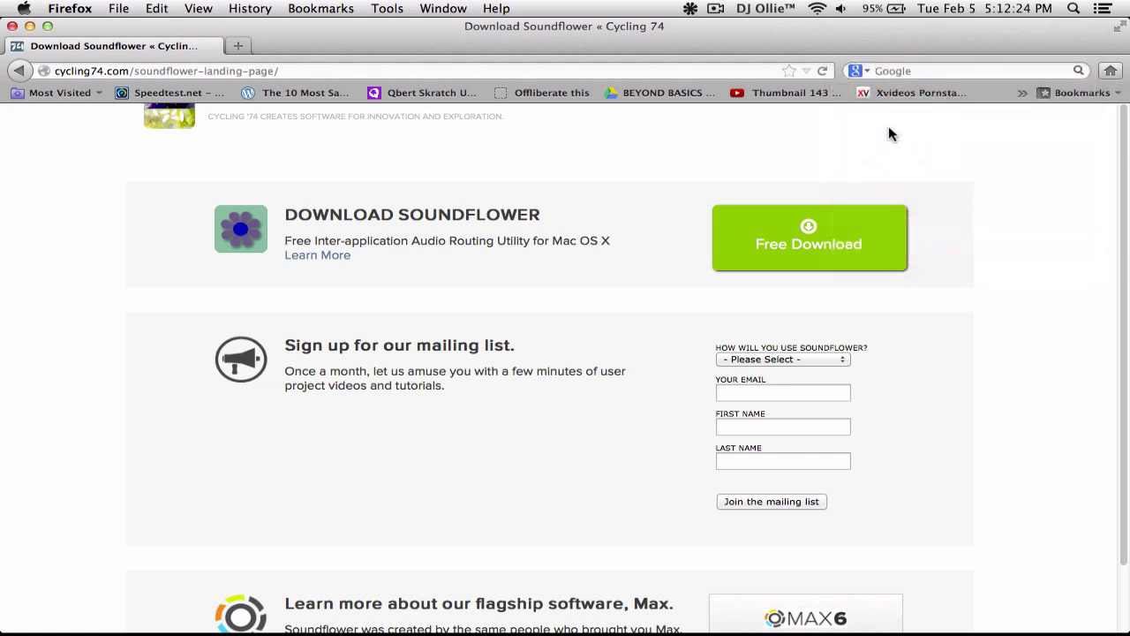
{"action": "mouse_move", "coordinate": [430, 632]}
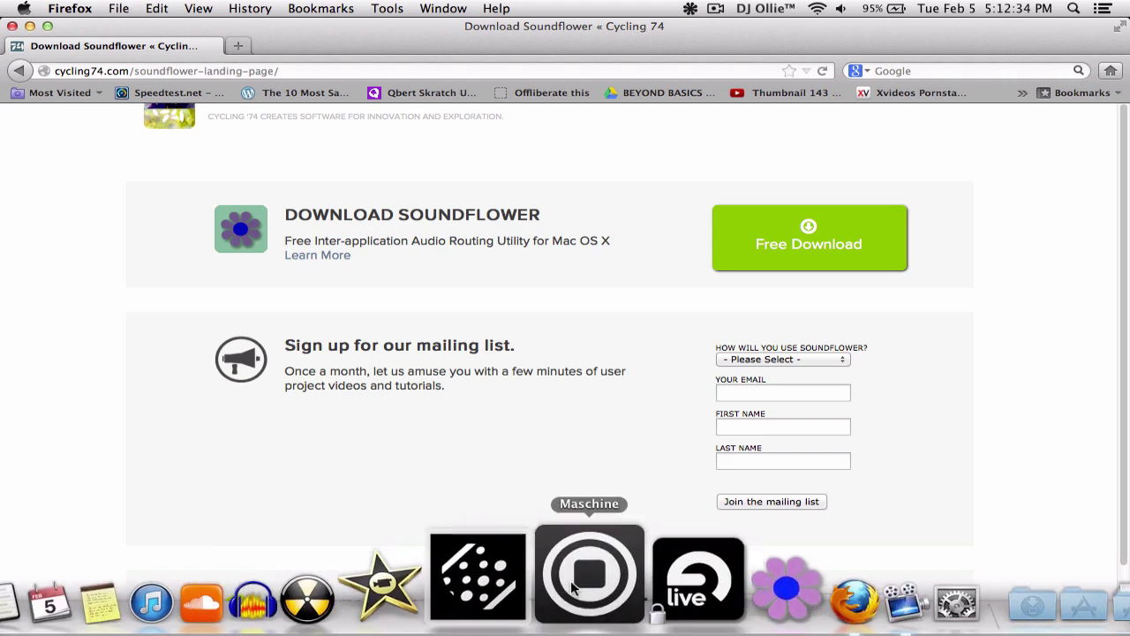
Step: Launch Maschine into an empty New Project and show its File menu
{"action": "left_click", "coordinate": [572, 587]}
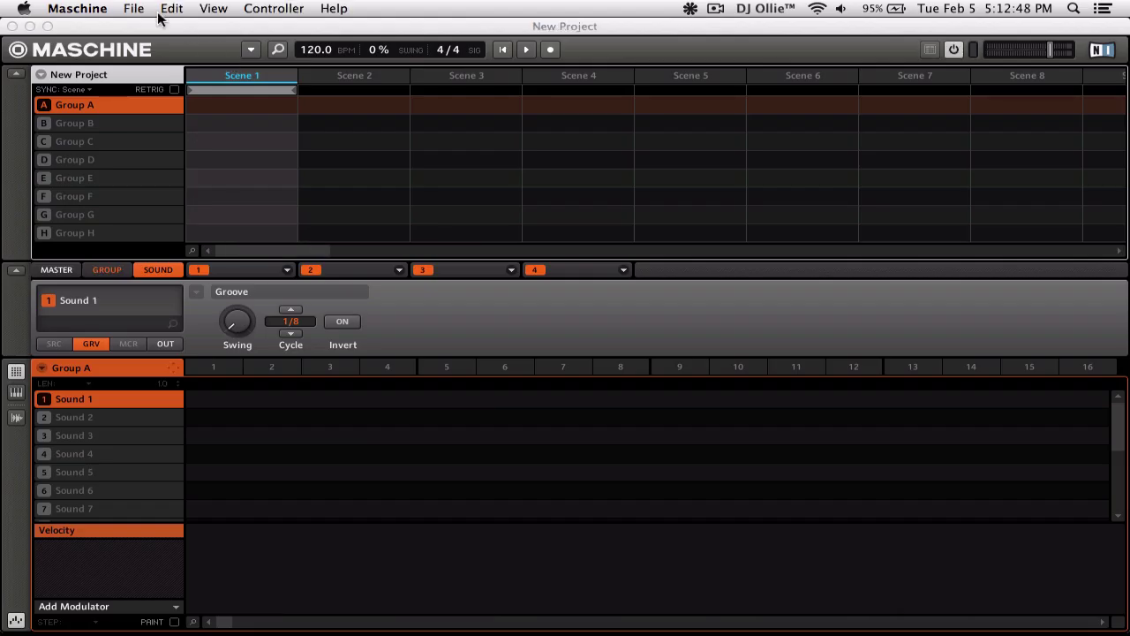
{"action": "left_click", "coordinate": [134, 9]}
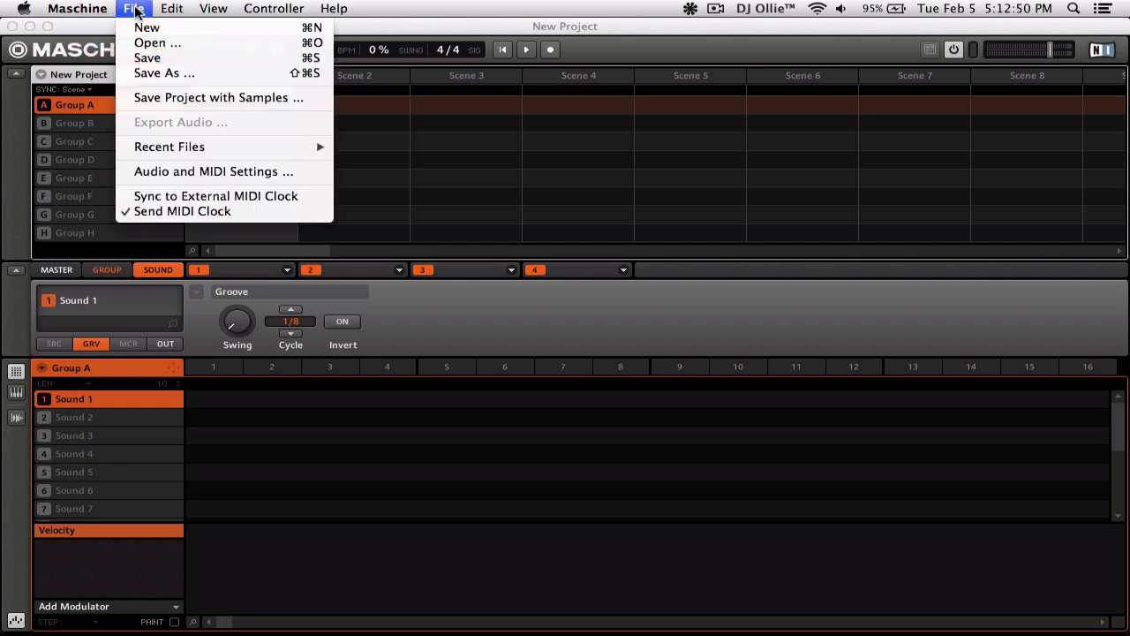
Step: In Audio and MIDI Settings, set the device to Soundflower (16ch) at 44100 and confirm with OK
{"action": "left_click", "coordinate": [173, 172]}
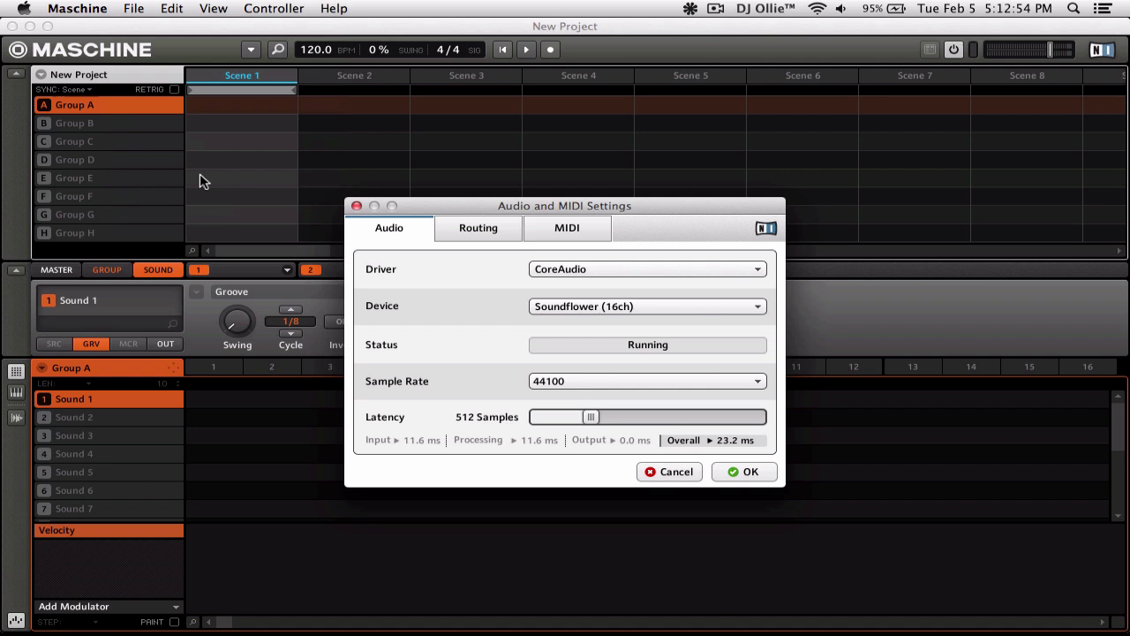
{"action": "left_click", "coordinate": [558, 307]}
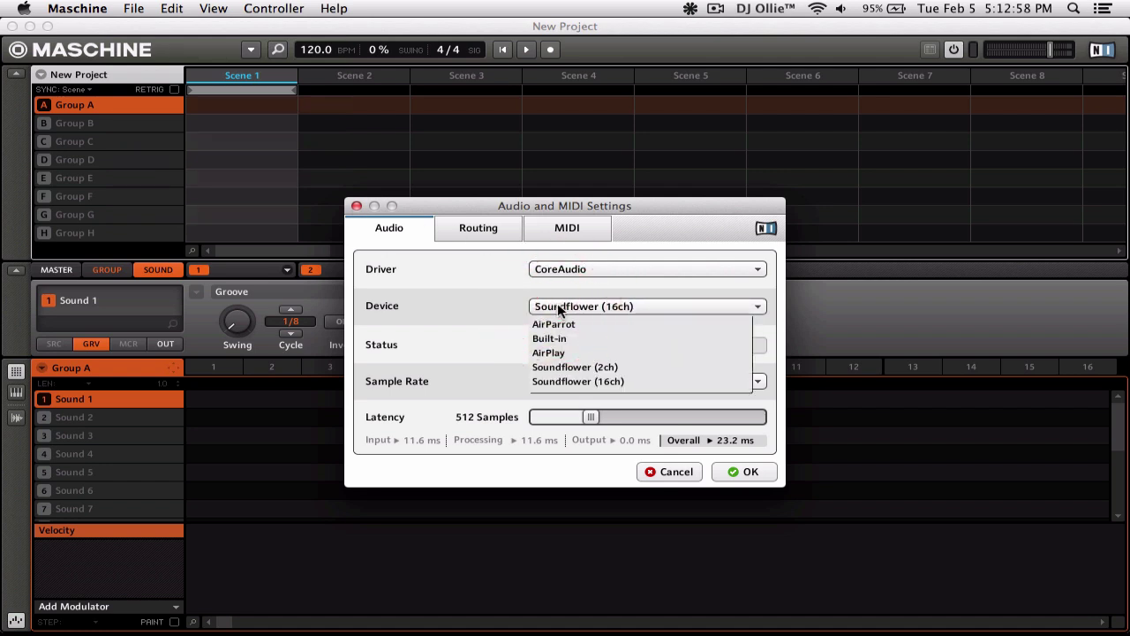
{"action": "left_click", "coordinate": [555, 310]}
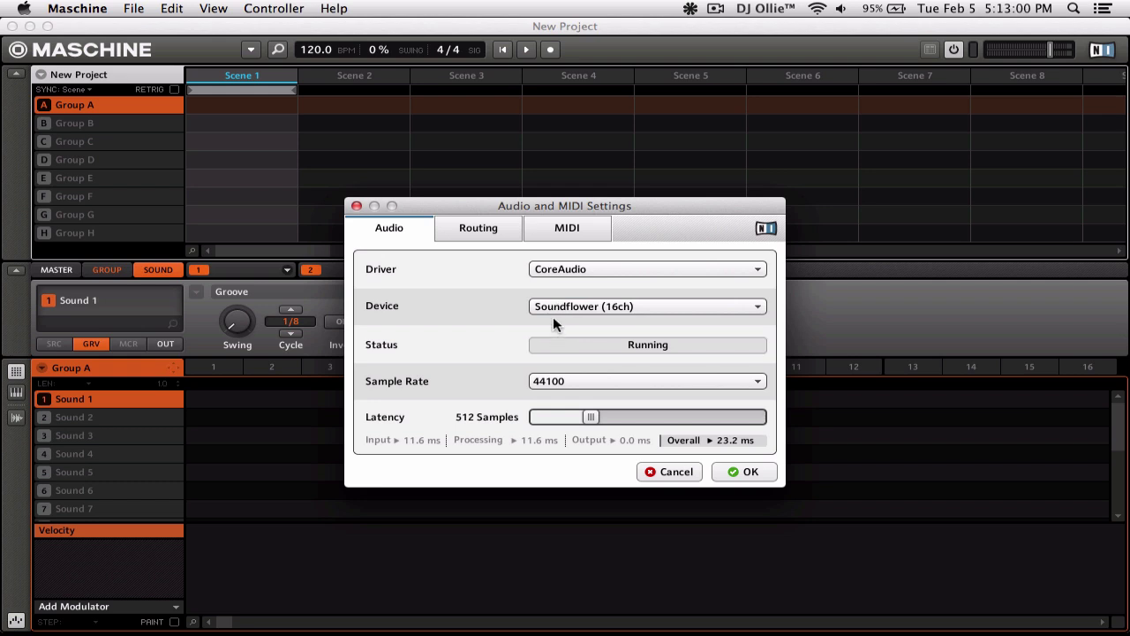
{"action": "left_click", "coordinate": [732, 471]}
{"action": "left_click", "coordinate": [745, 472]}
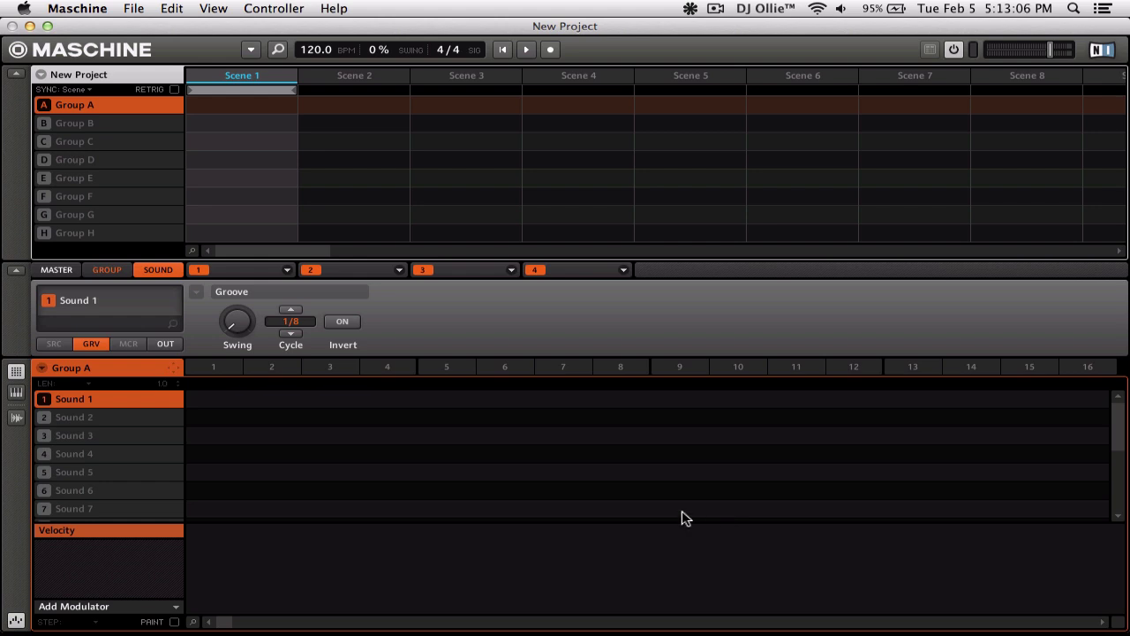
Step: Pause the screen recording, then bring up the Mission Control overview of open windows
{"action": "left_click", "coordinate": [716, 10]}
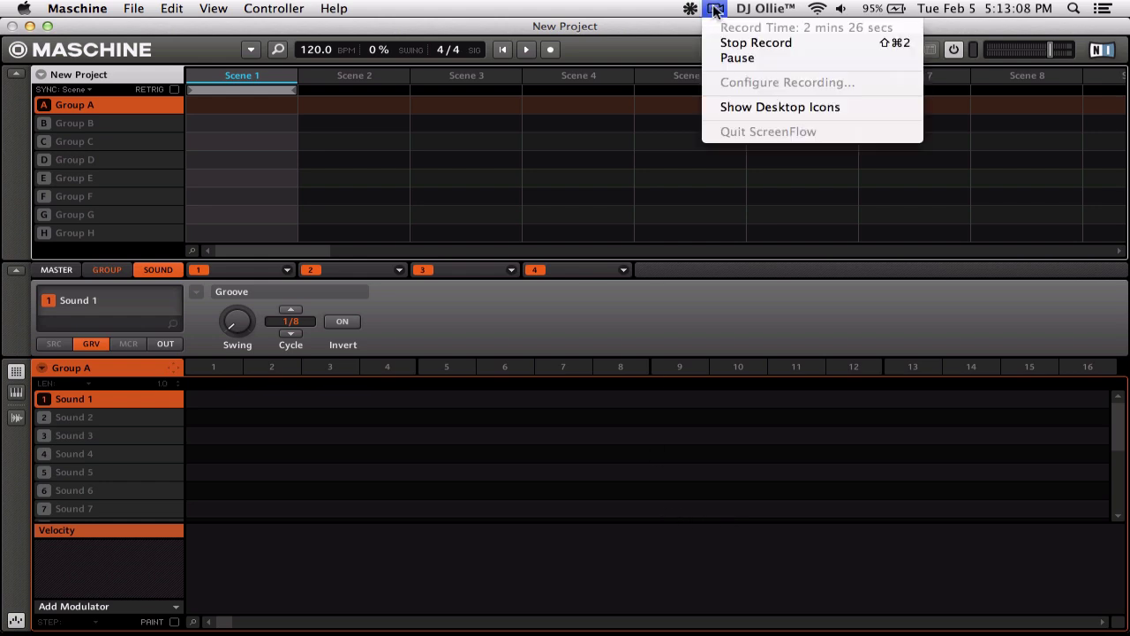
{"action": "left_click", "coordinate": [734, 59]}
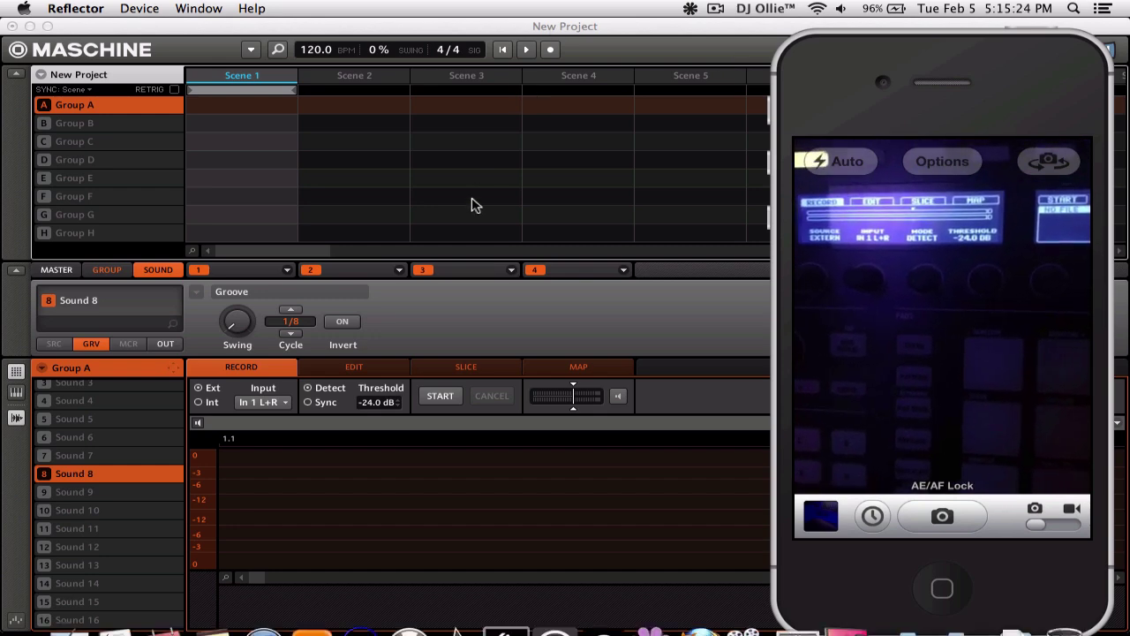
{"action": "key", "text": "ctrl+Up"}
Step: Load youtube.com in Firefox's address bar from the 'YOU' suggestion
{"action": "left_click", "coordinate": [441, 172]}
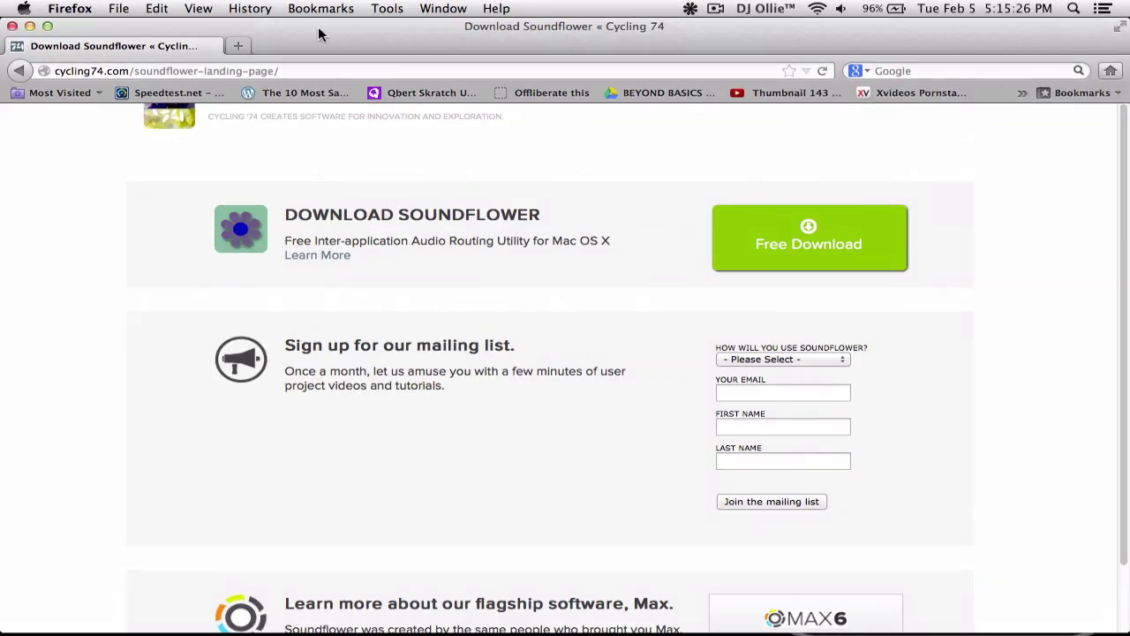
{"action": "left_click", "coordinate": [253, 70]}
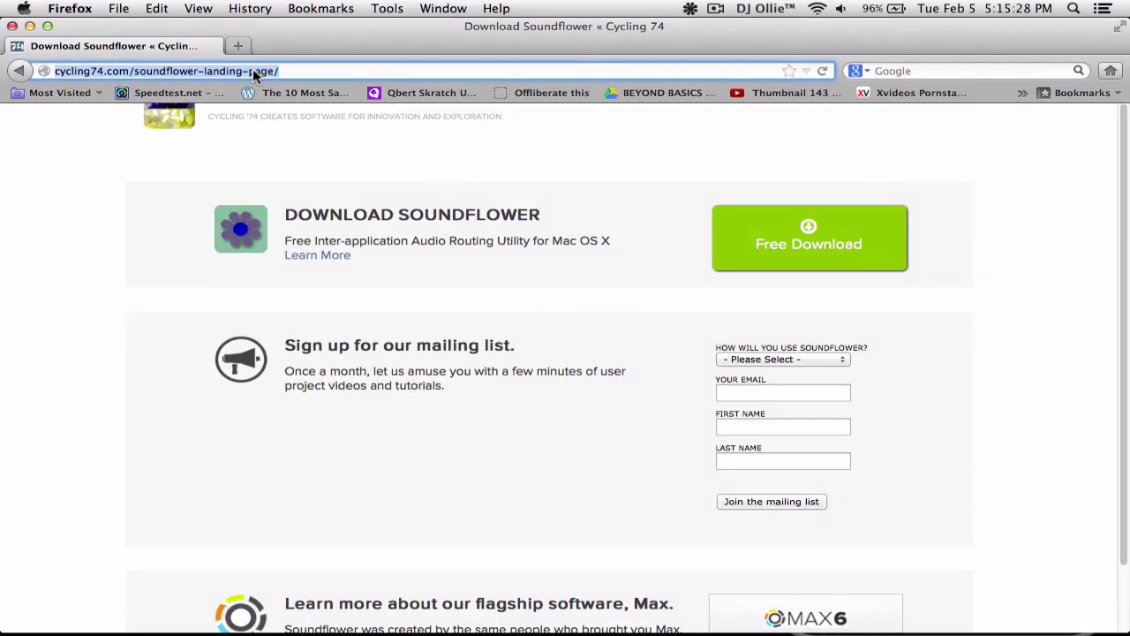
{"action": "type", "text": "YOUtube.com/"}
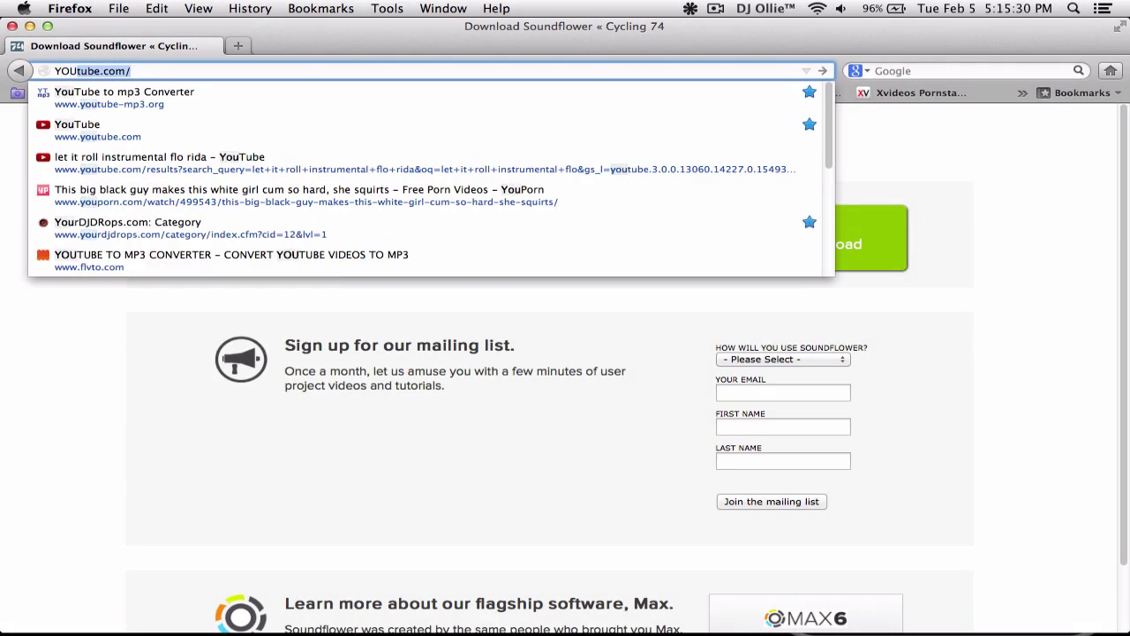
{"action": "key", "text": "Return"}
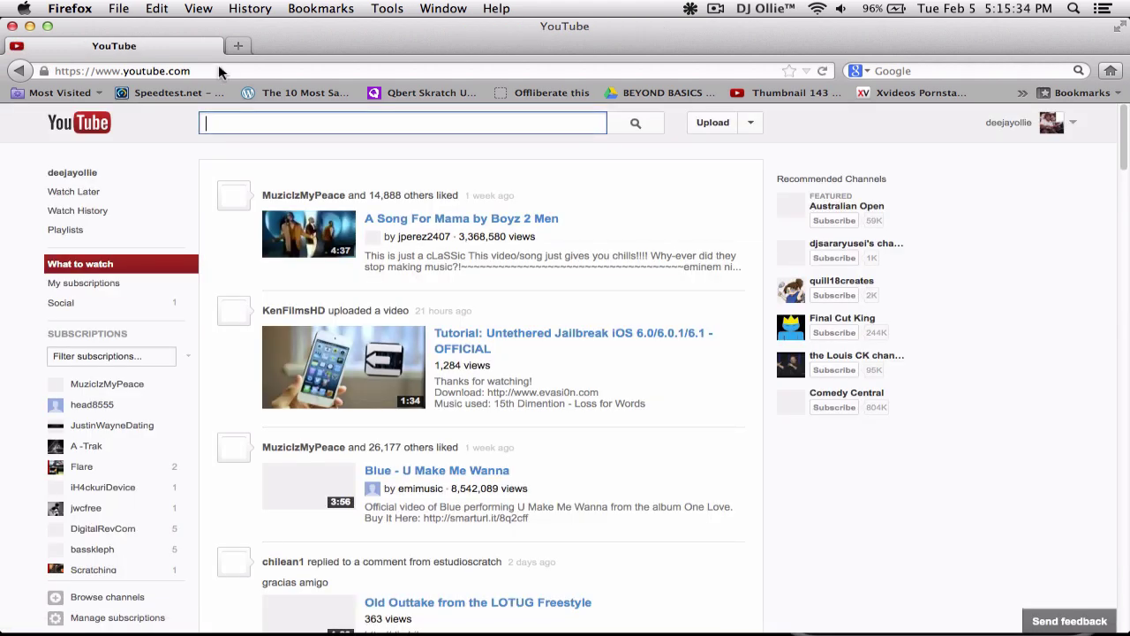
{"action": "scroll", "coordinate": [337, 121], "scroll_direction": "down", "scroll_amount": 1}
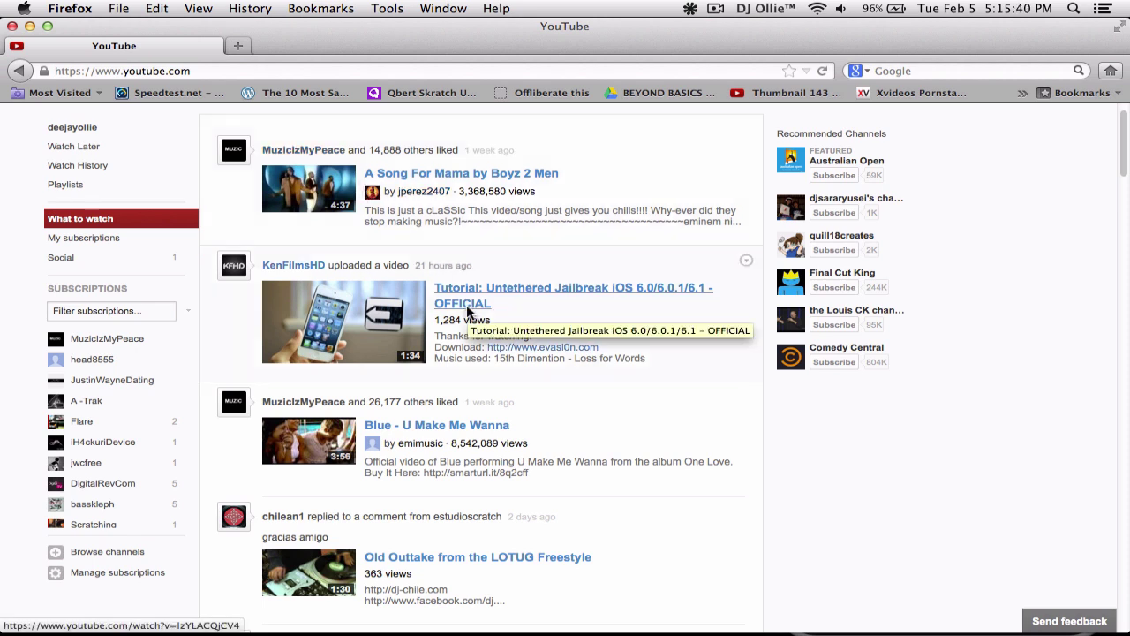
{"action": "scroll", "coordinate": [374, 119], "scroll_direction": "up", "scroll_amount": 1}
Step: Search YouTube for 'james brown' using the suggestion after typing 'james'
{"action": "left_click", "coordinate": [373, 124]}
{"action": "type", "text": "james"}
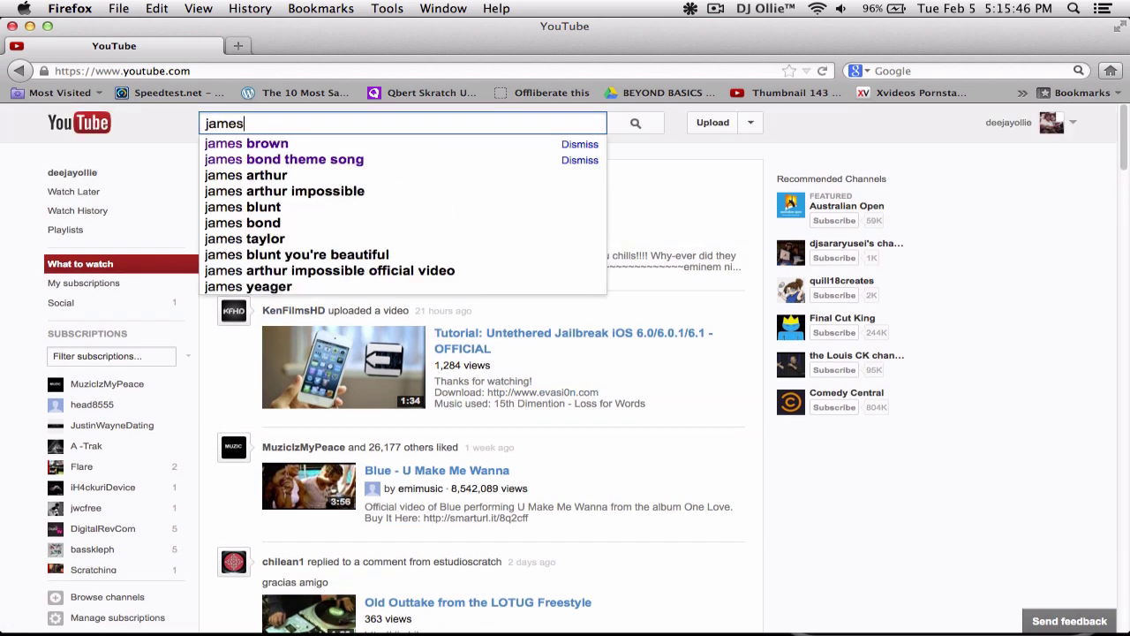
{"action": "key", "text": "Up"}
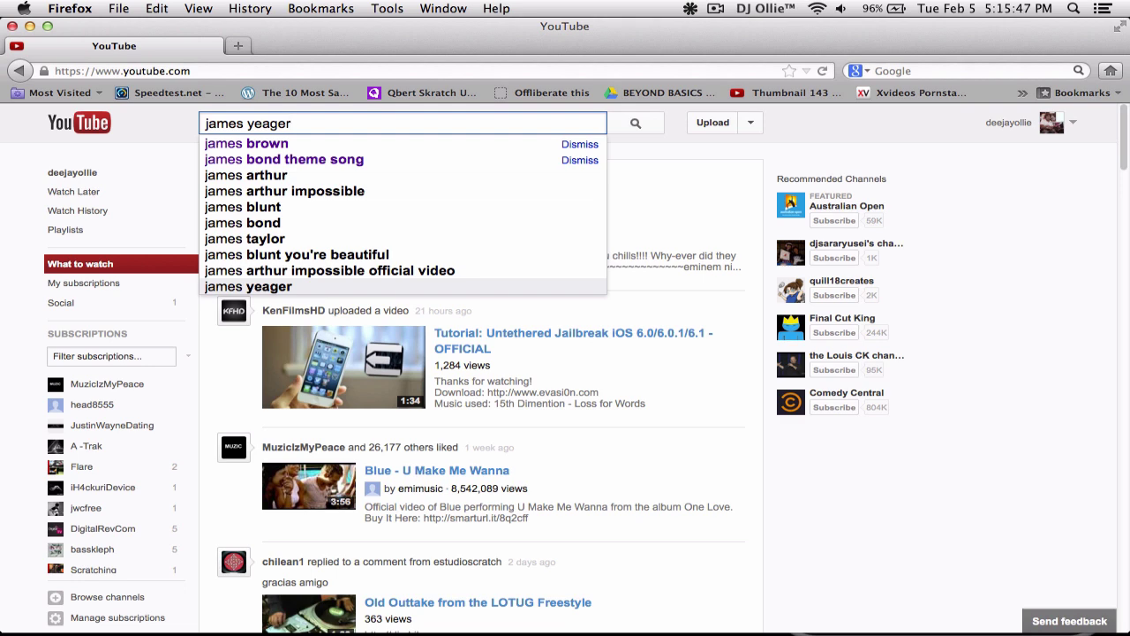
{"action": "key", "text": "Down"}
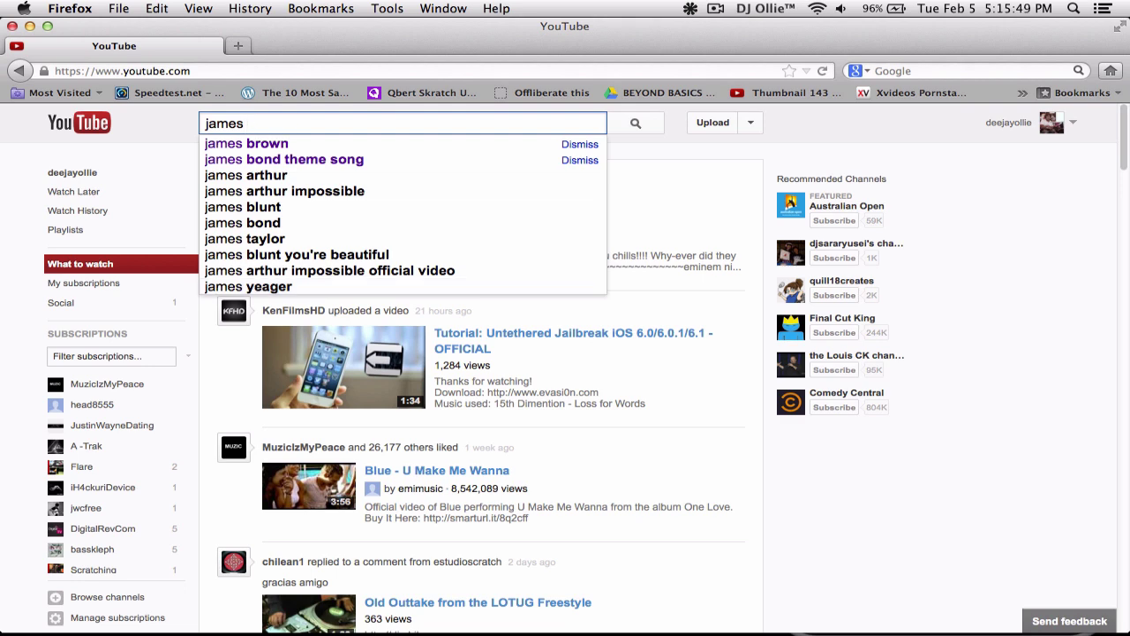
{"action": "key", "text": "Down"}
{"action": "key", "text": "Return"}
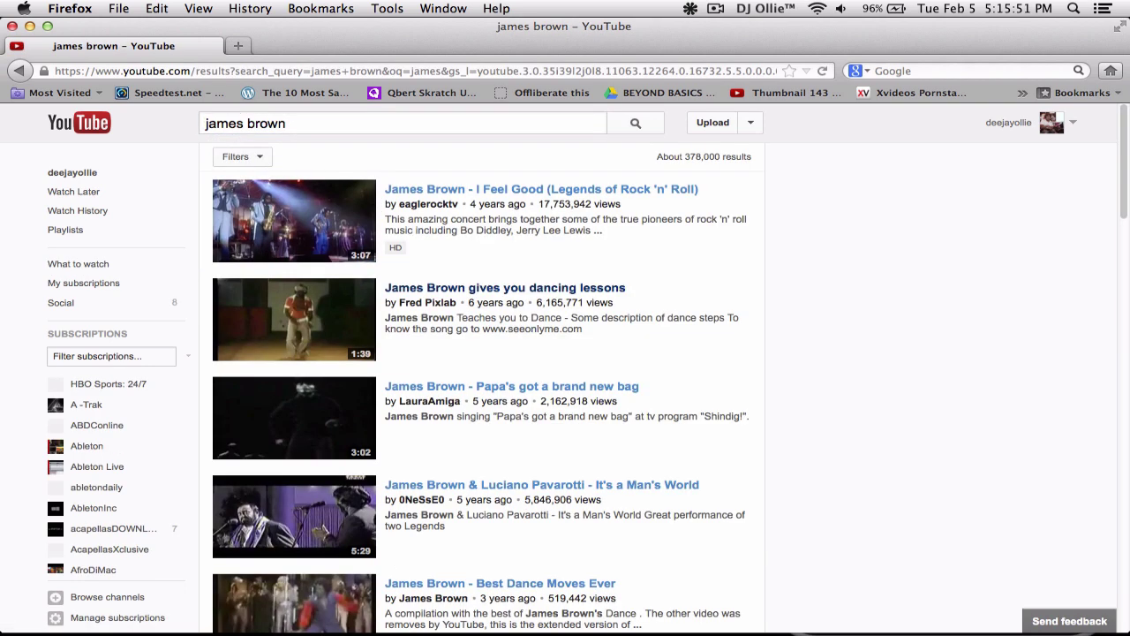
Step: Play 'James Brown gives you dancing lessons', pause at 0:29, then show Mission Control
{"action": "left_click", "coordinate": [309, 330]}
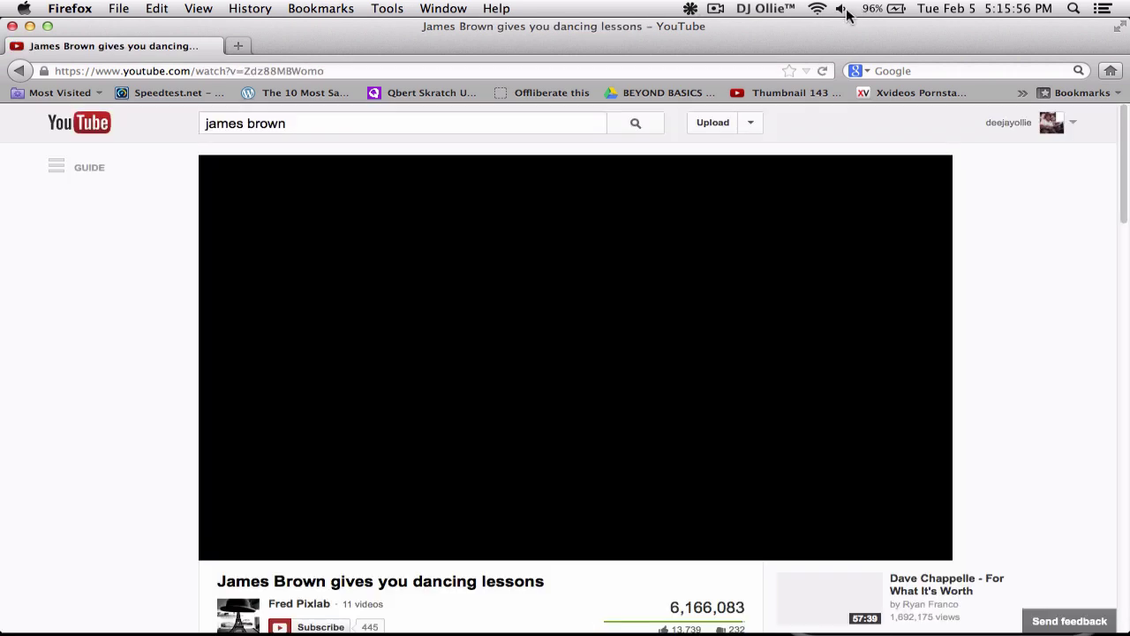
{"action": "left_click", "coordinate": [842, 9]}
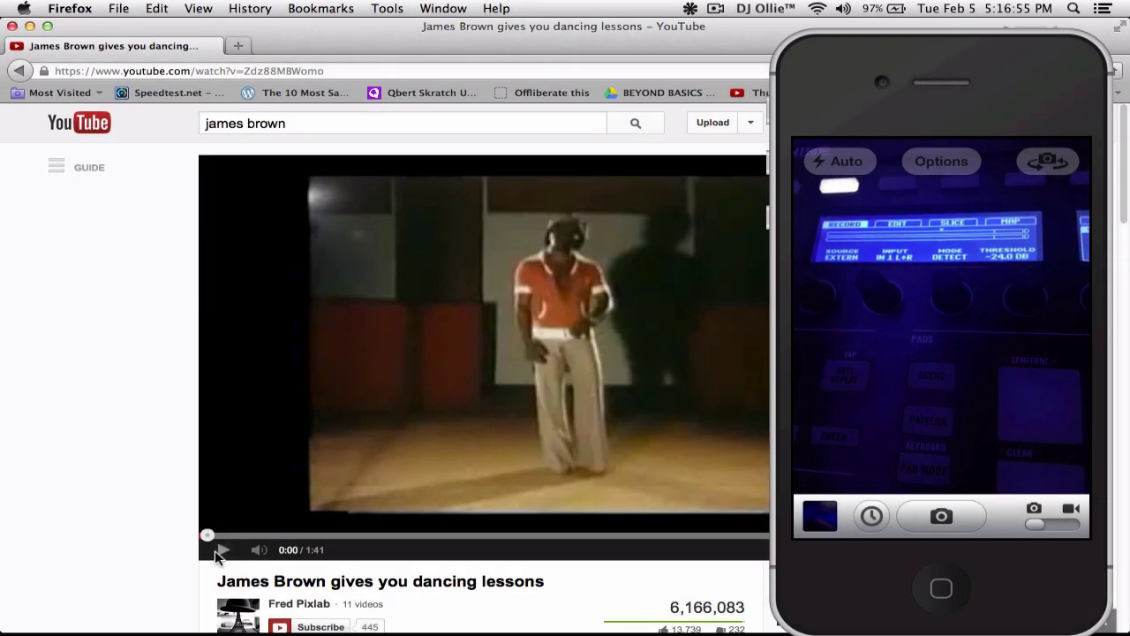
{"action": "left_click", "coordinate": [220, 549]}
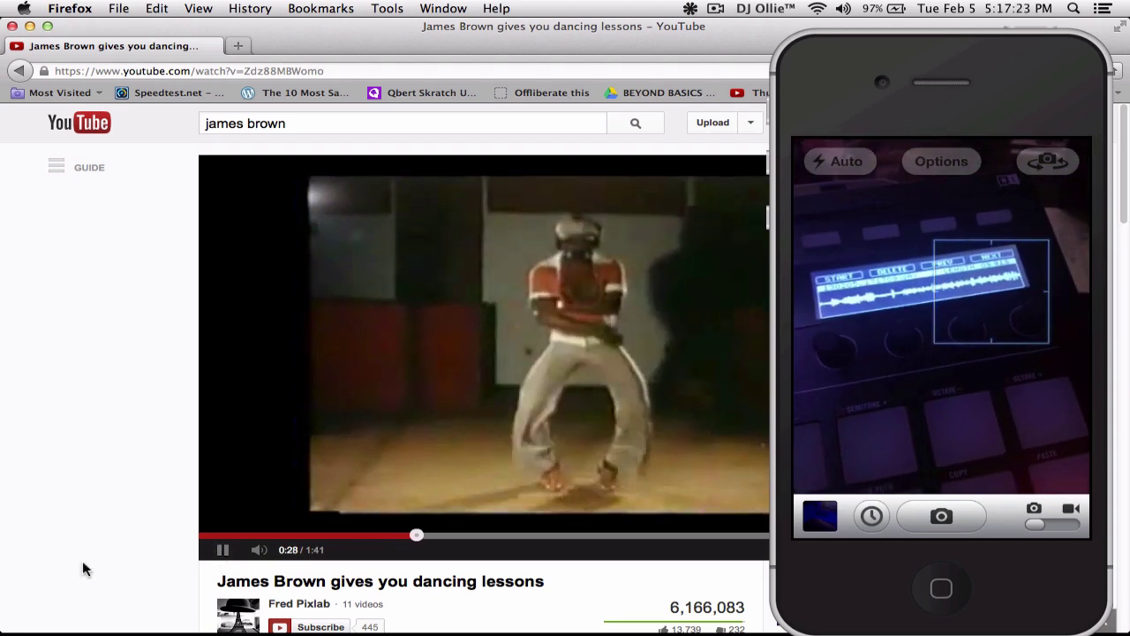
{"action": "left_click", "coordinate": [347, 370]}
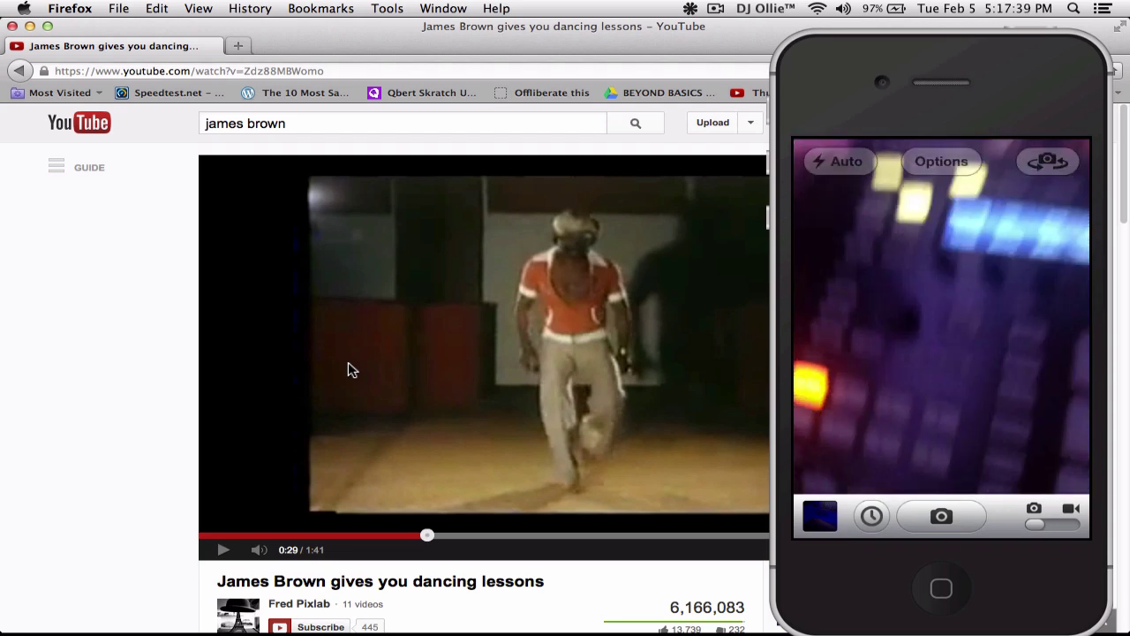
{"action": "key", "text": "ctrl+Up"}
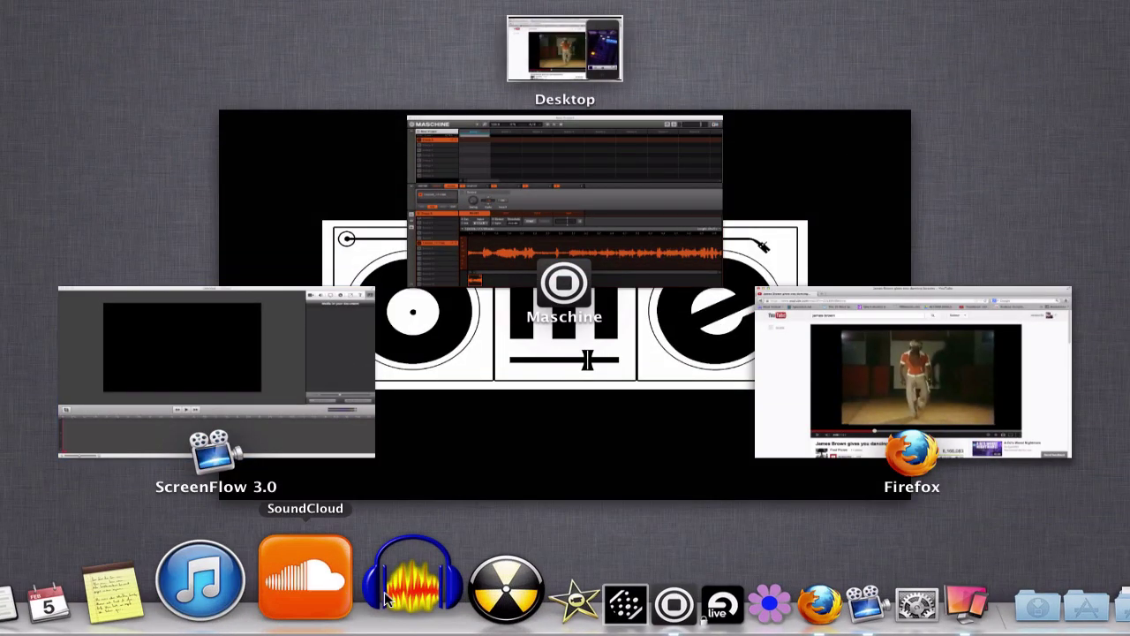
Step: Switch to Serato Scratch Live via its Dock icon in Mission Control
{"action": "left_click", "coordinate": [496, 603]}
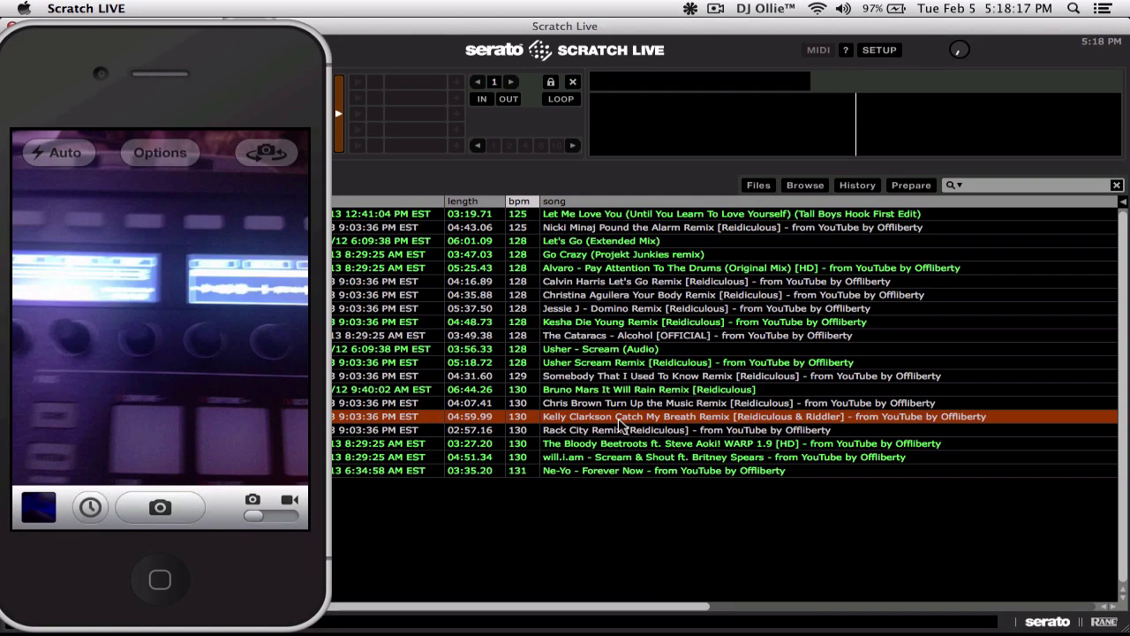
Step: Select The Bloody Beetroots ft. Steve Aoki 'WARP 1.9' in the library and load it onto the deck
{"action": "left_click", "coordinate": [620, 427]}
{"action": "key", "text": "Down"}
{"action": "key", "text": "Down"}
{"action": "key", "text": "Up"}
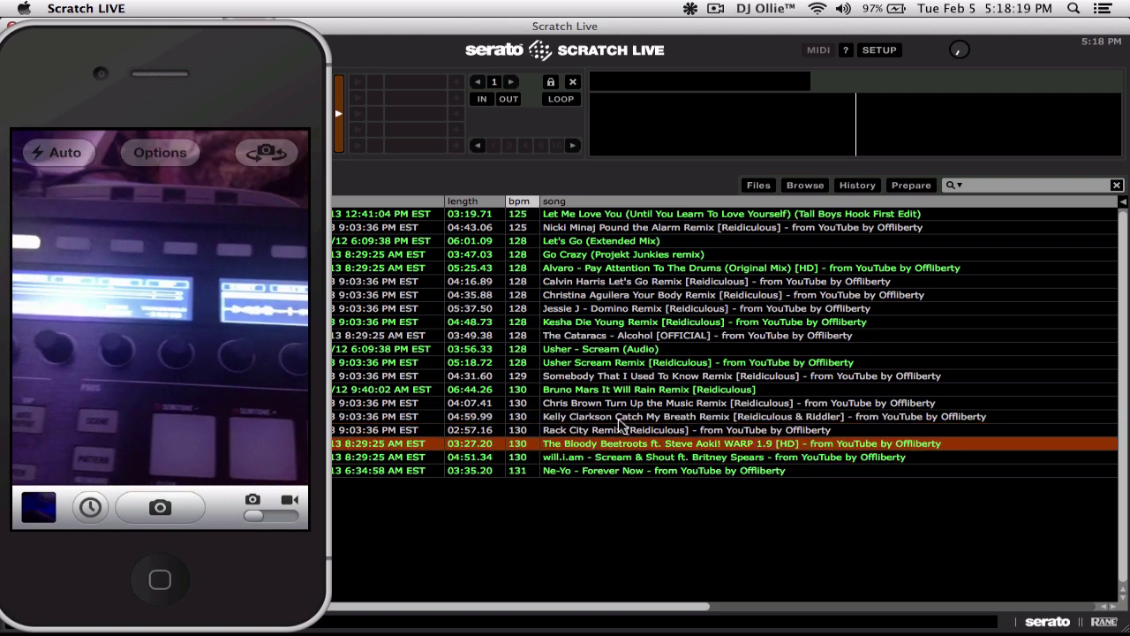
{"action": "key", "text": "shift+Left"}
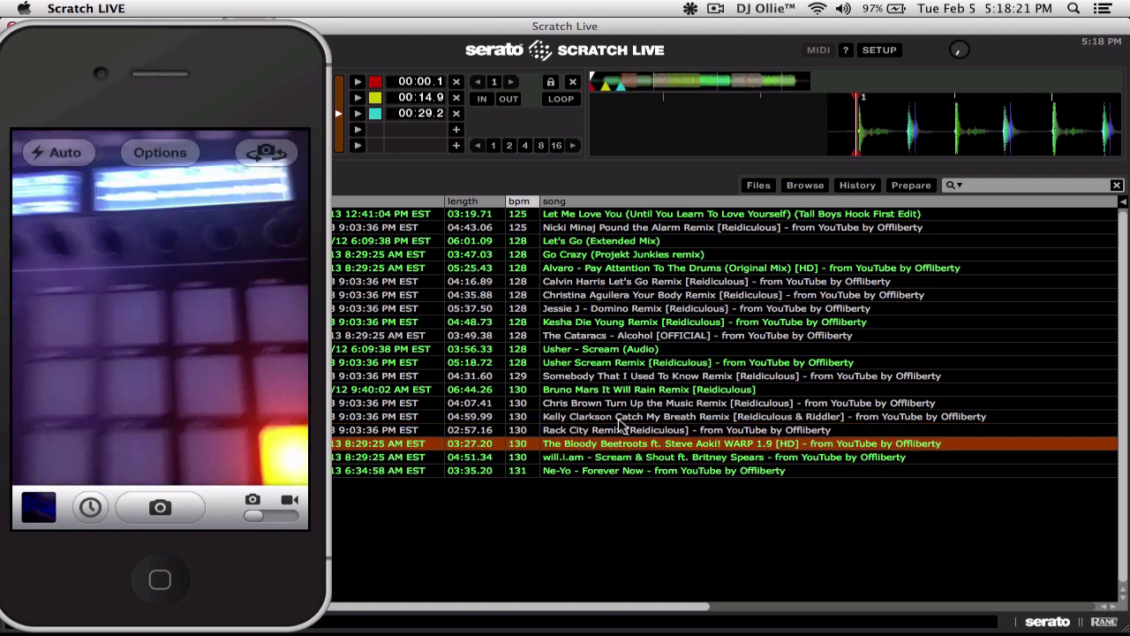